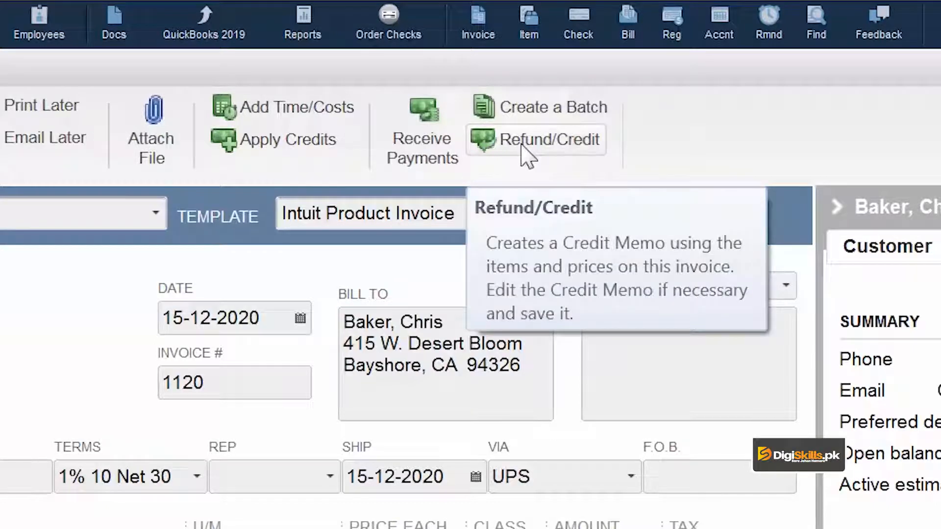
Step: Create a credit memo from the open invoice and delete its Wood Door line
left_click(527, 157)
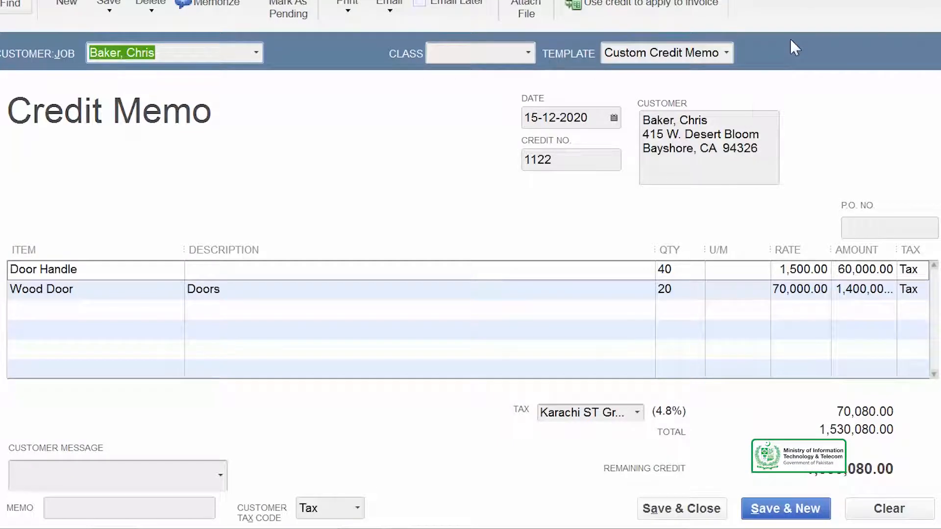
left_click(575, 294)
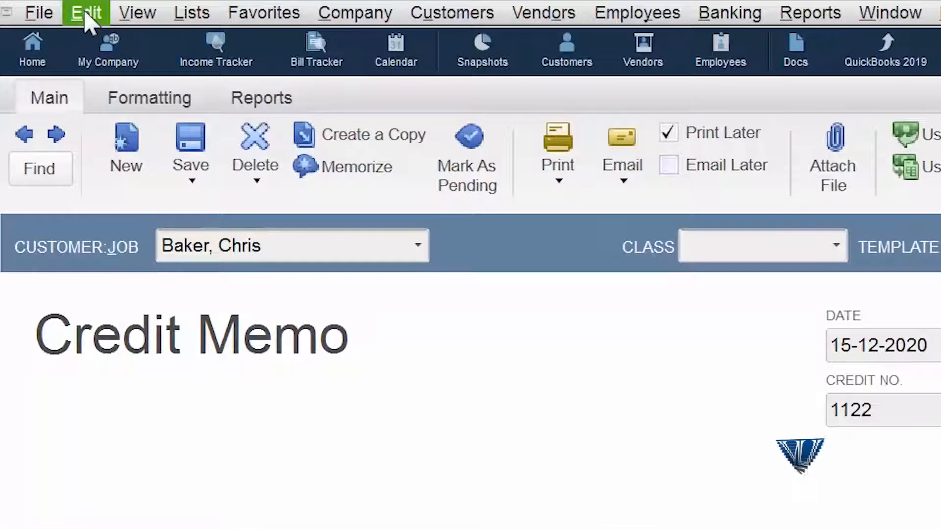
left_click(84, 13)
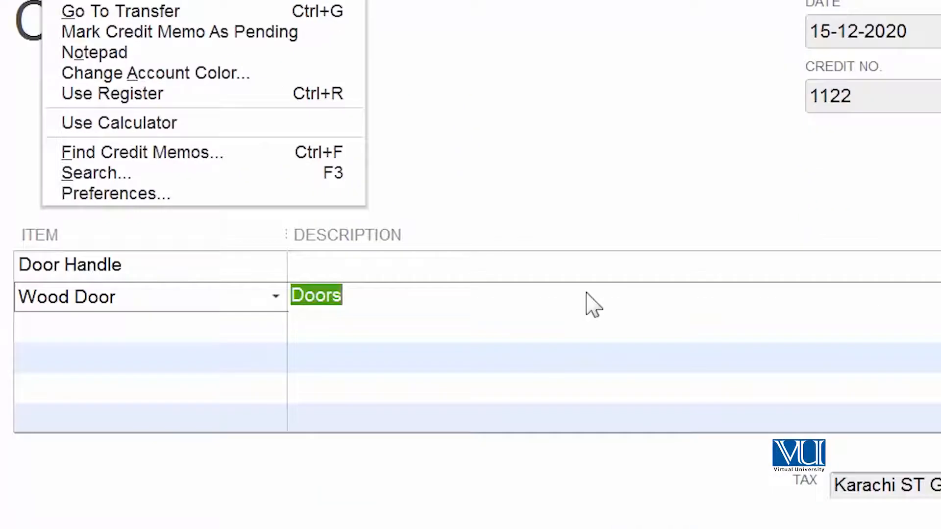
right_click(588, 294)
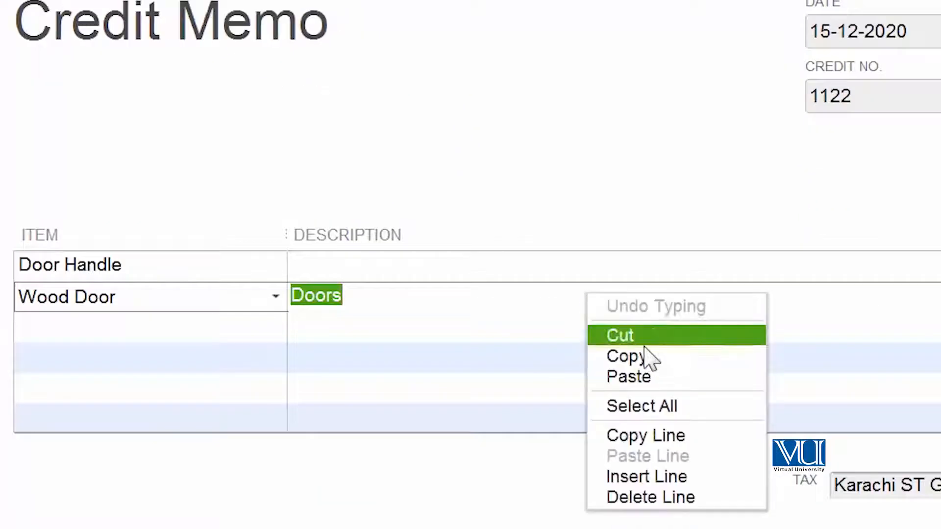
left_click(714, 498)
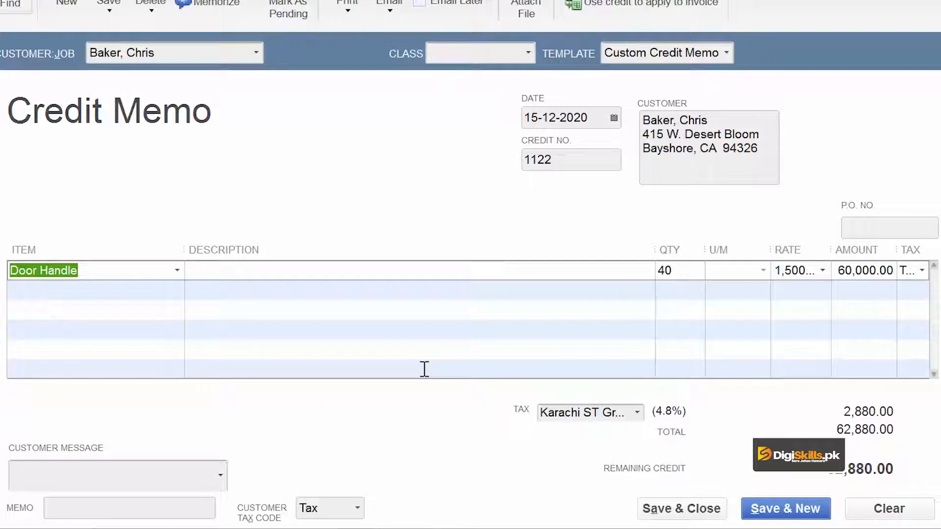
Step: Set the Door Handle quantity on the credit memo to 10
left_click(693, 274)
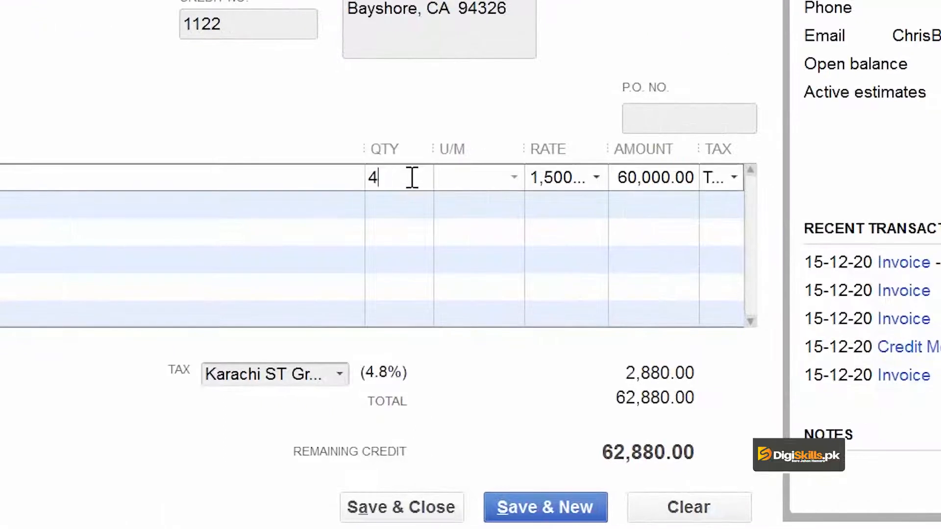
key("BackSpace")
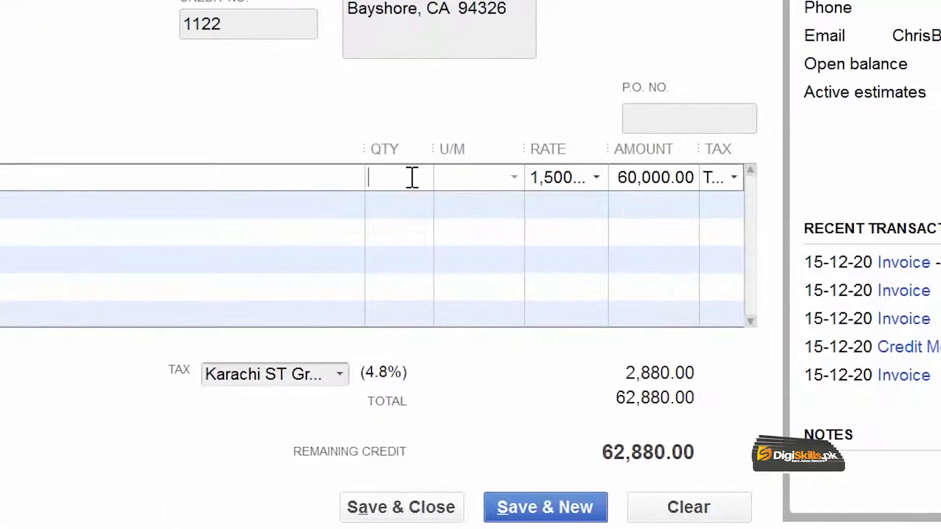
type("10")
key("Tab")
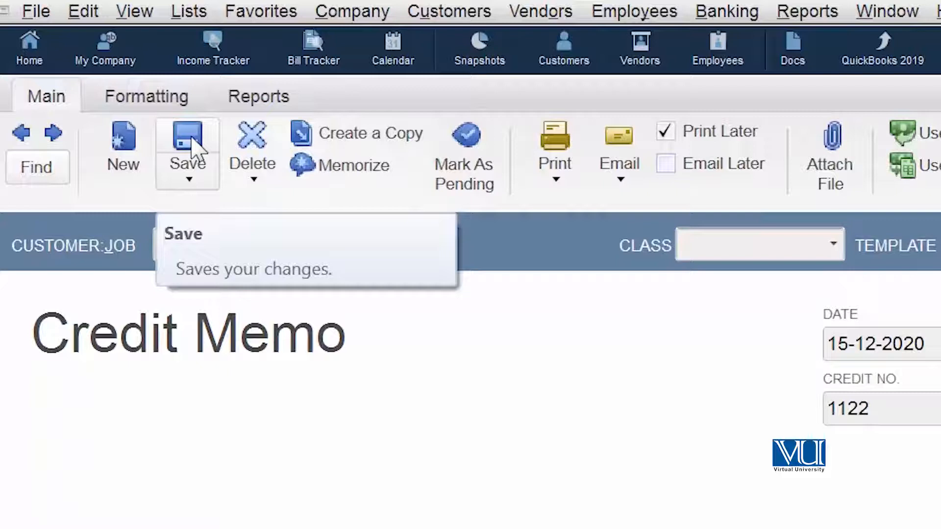
Step: Save the credit memo and choose to give a refund for its available credit
left_click(189, 145)
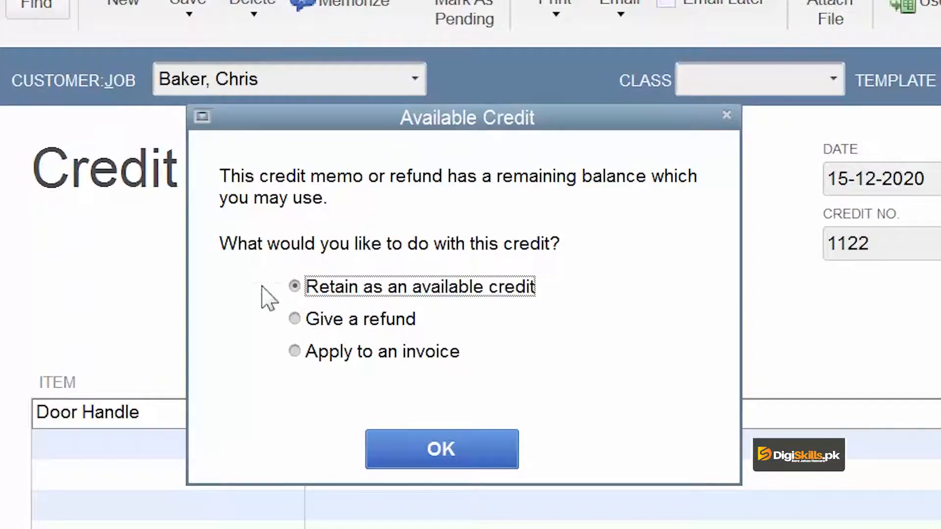
left_click(294, 319)
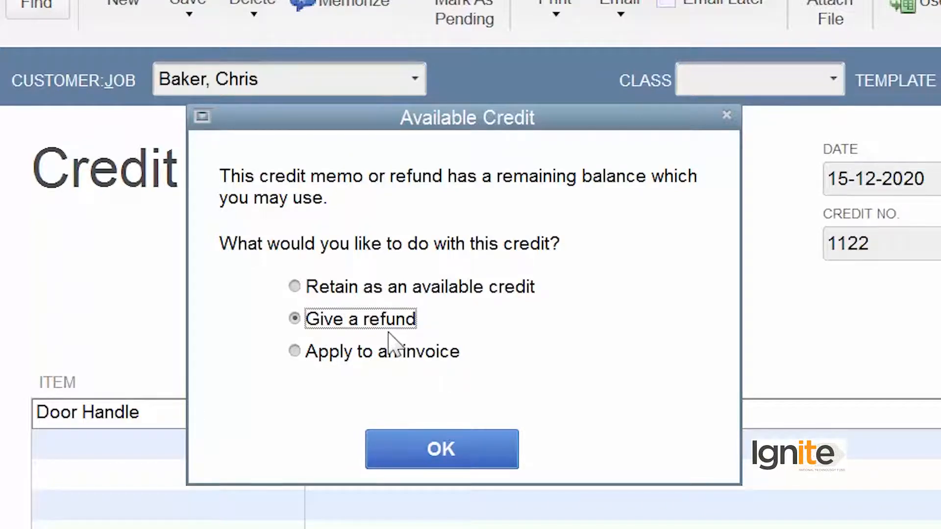
left_click(463, 458)
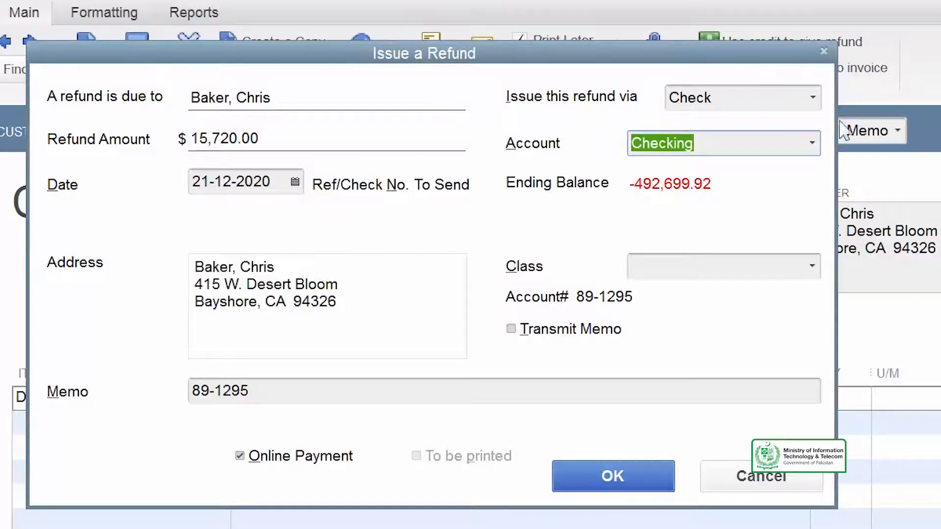
Step: Issue the refund by Check from the Checking account with the memo "Refund for 10 door handles", and save and close the credit memo
left_click(813, 101)
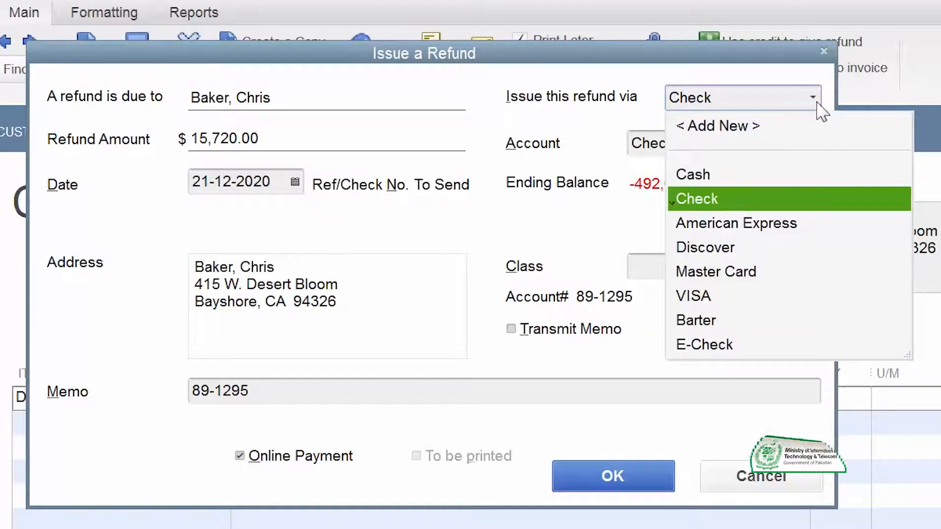
left_click(817, 104)
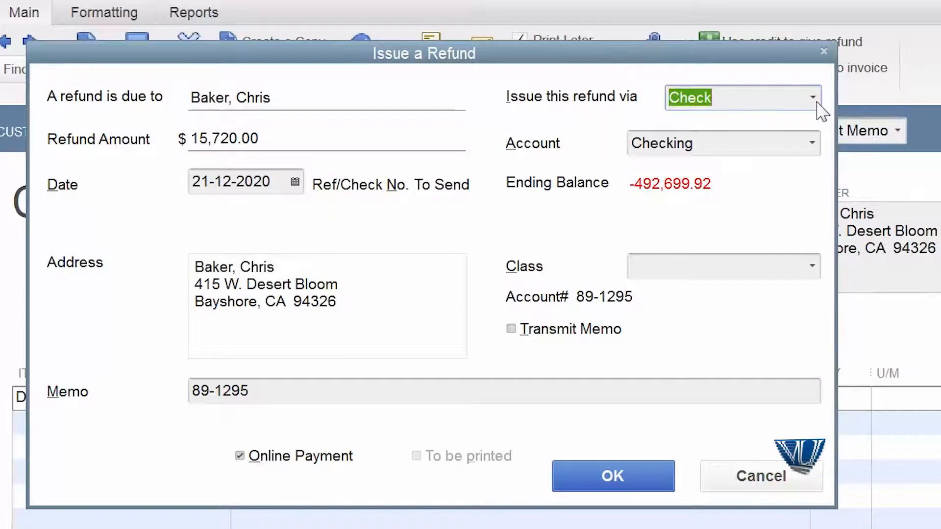
left_click(813, 145)
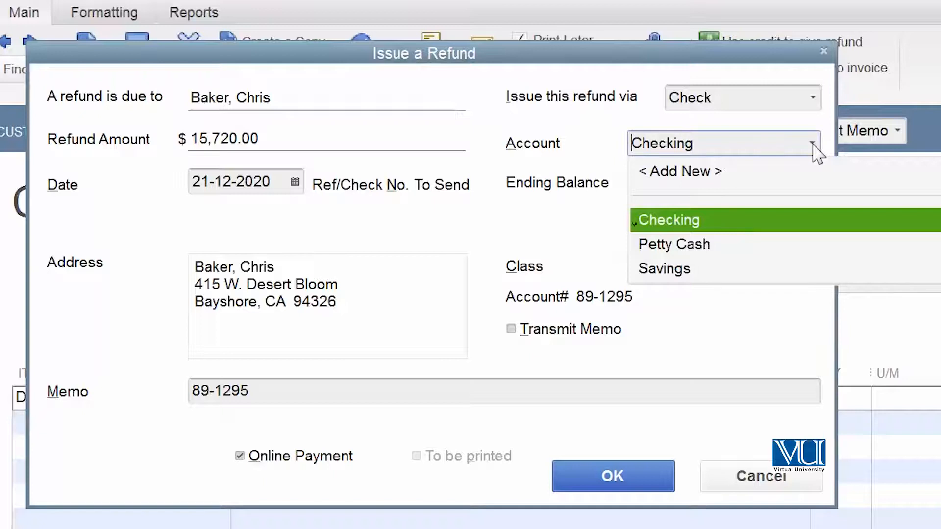
left_click(813, 144)
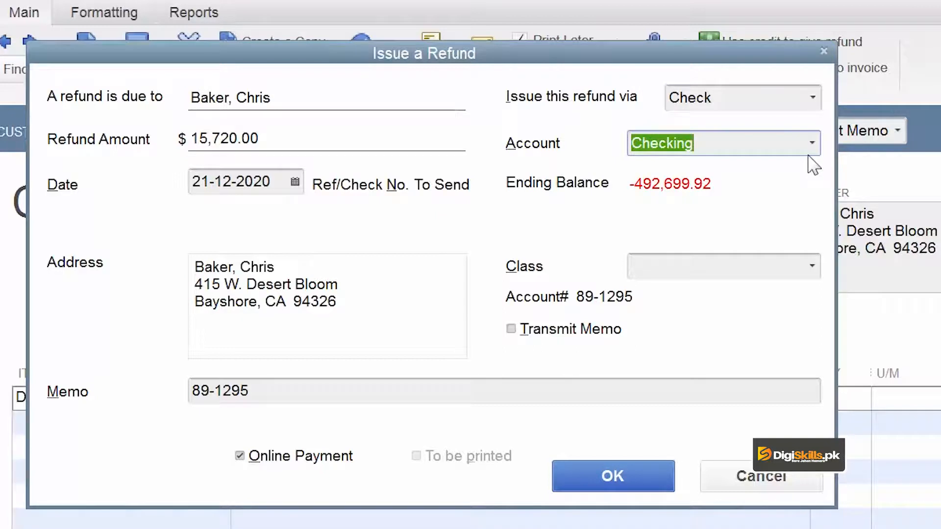
left_click(489, 389)
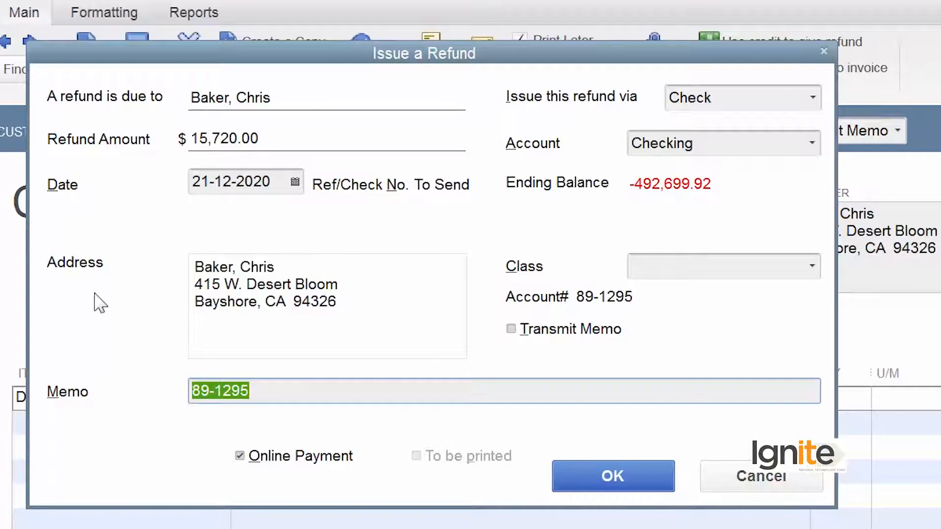
type("Refund")
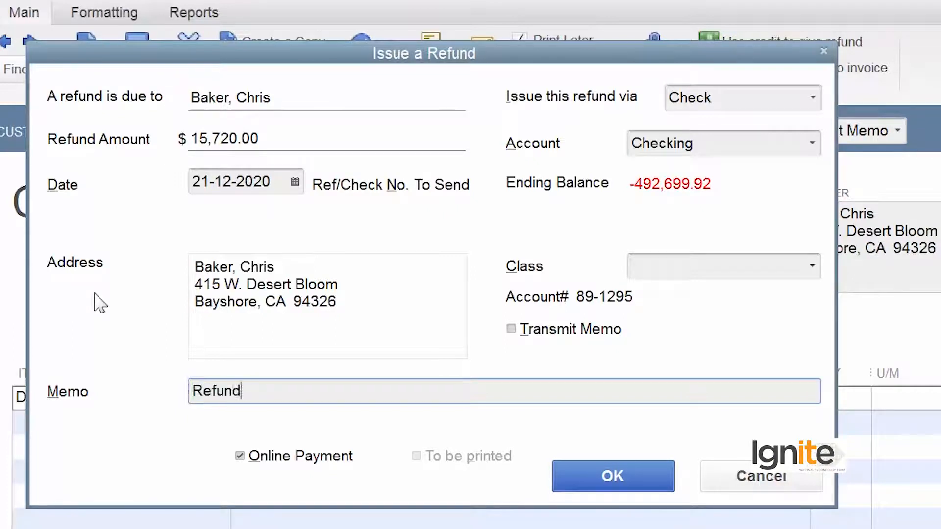
type(" for 10 door handles")
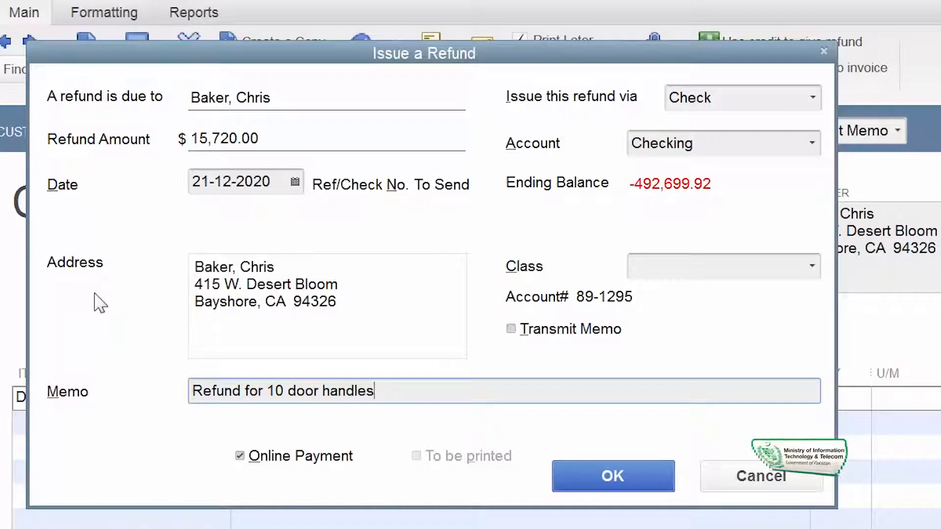
left_click(578, 474)
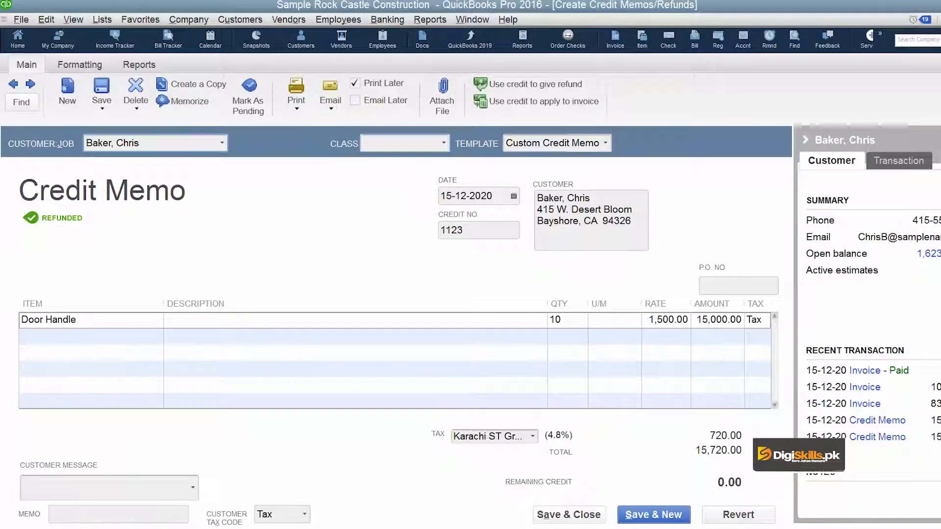
left_click(547, 514)
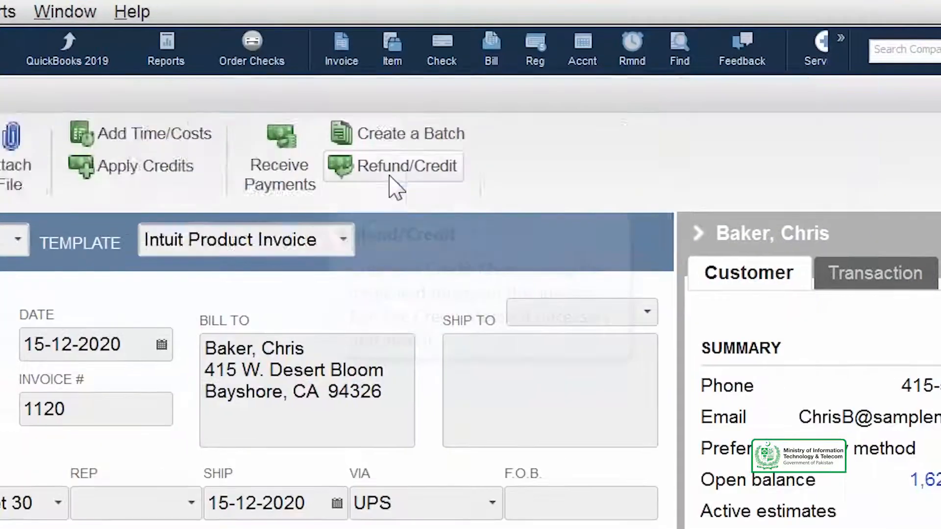
Step: Create another credit memo from the same invoice and remove the Wood Door line
left_click(390, 177)
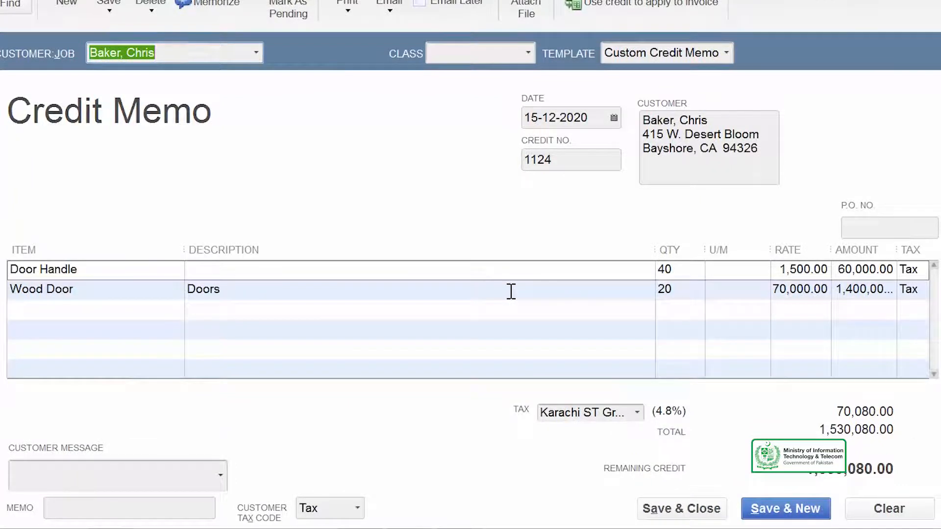
right_click(510, 291)
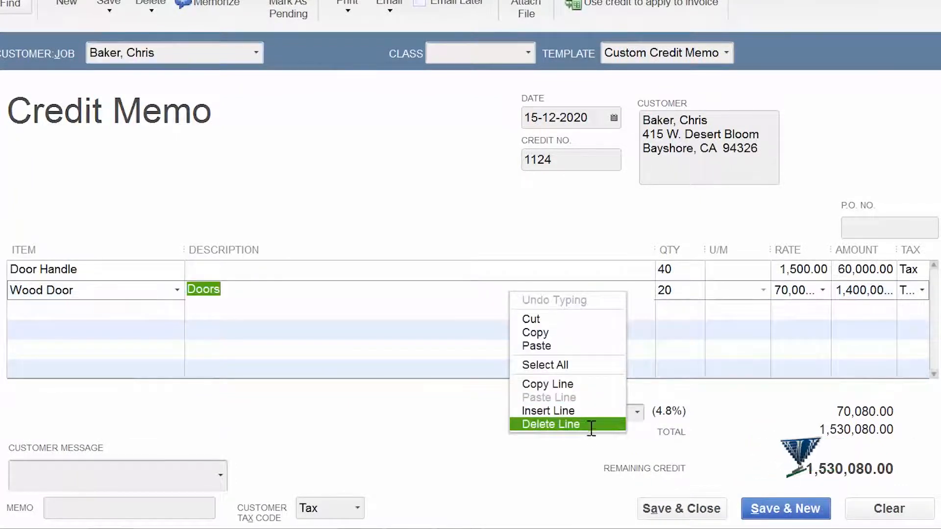
left_click(590, 425)
Step: Change the Door Handle quantity on the new credit memo to 10
left_click(696, 270)
type("10")
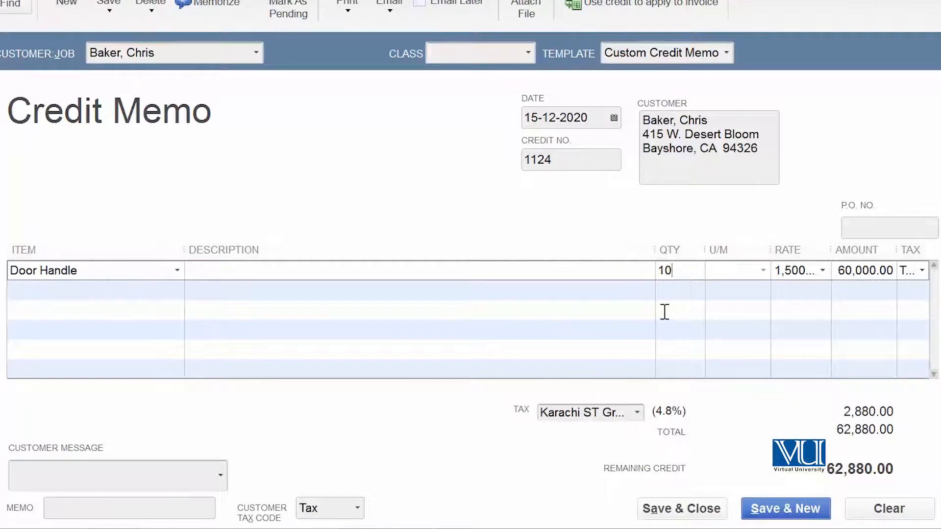
key("Tab")
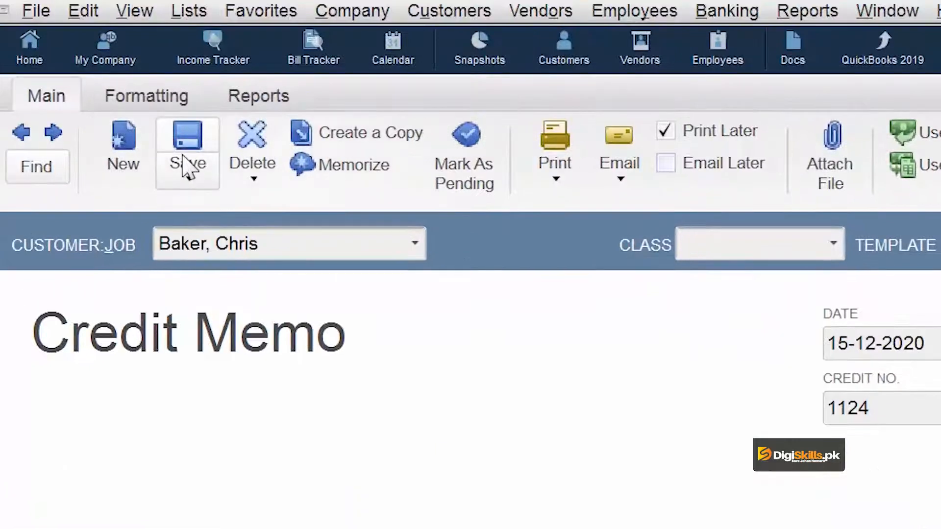
Step: Save the new credit memo and choose to apply its available credit to an invoice
left_click(185, 166)
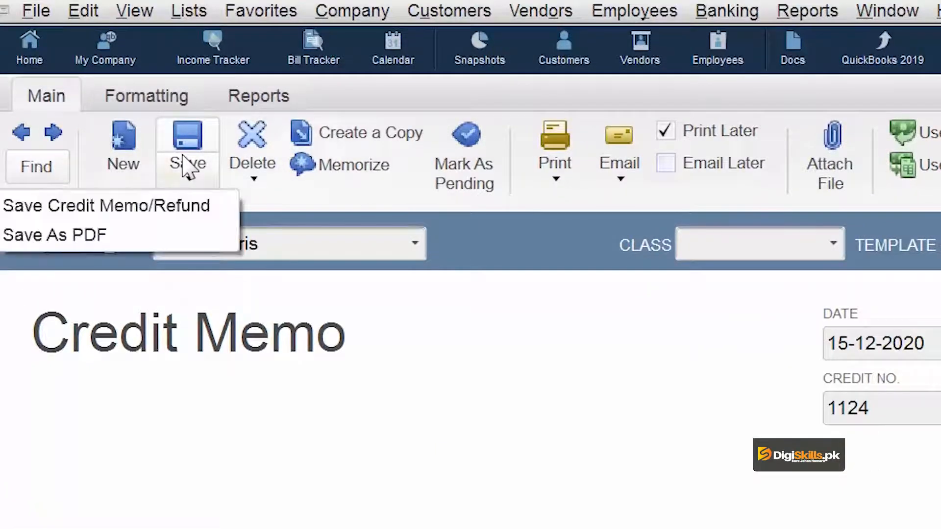
left_click(179, 205)
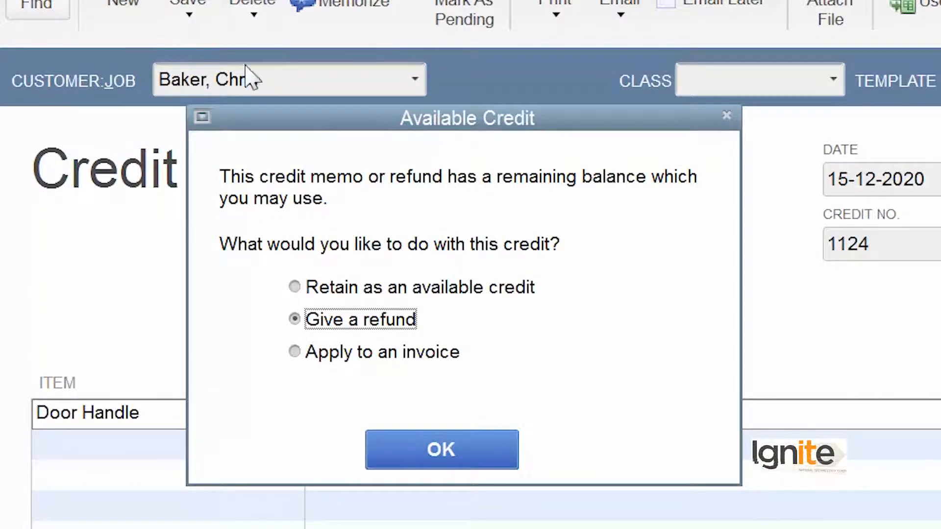
left_click(343, 354)
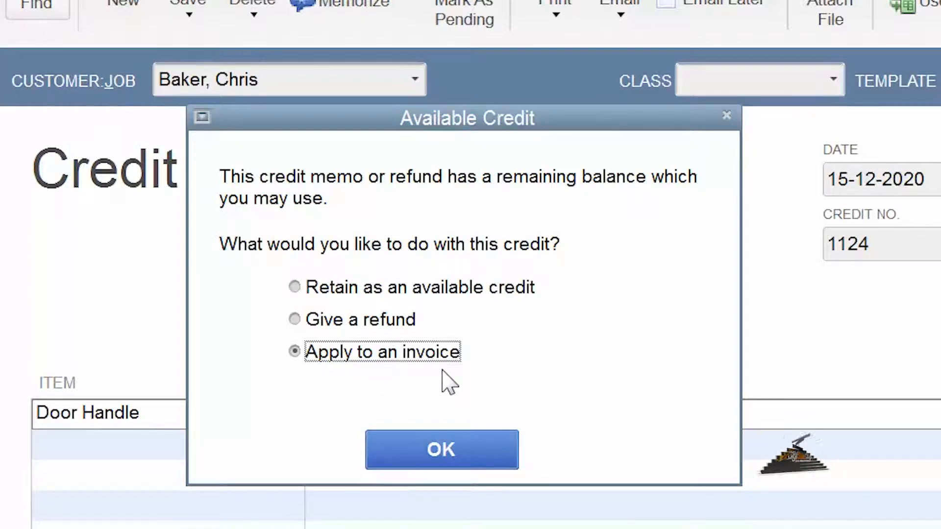
left_click(452, 456)
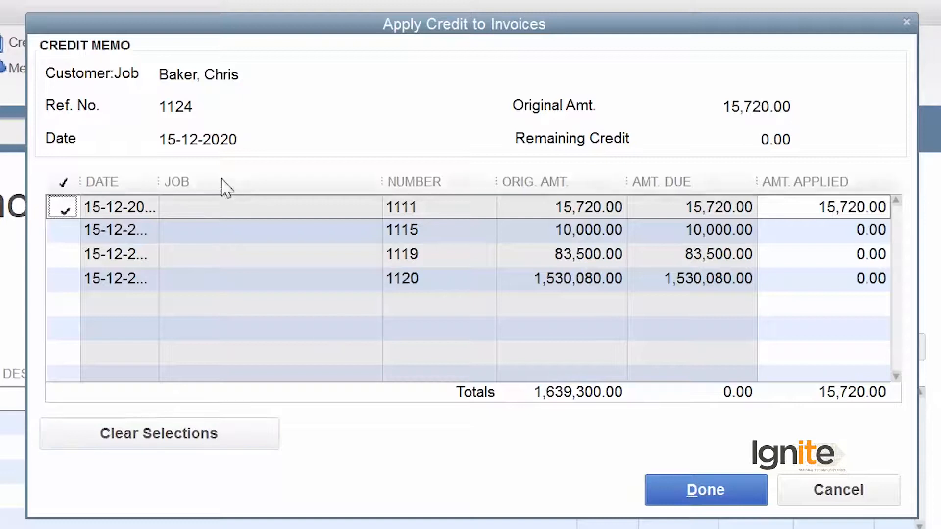
Step: Apply the credit to the 1,530,080.00 invoice instead of the 15,720.00 one, and save and close the invoice
left_click_drag(155, 189, 236, 216)
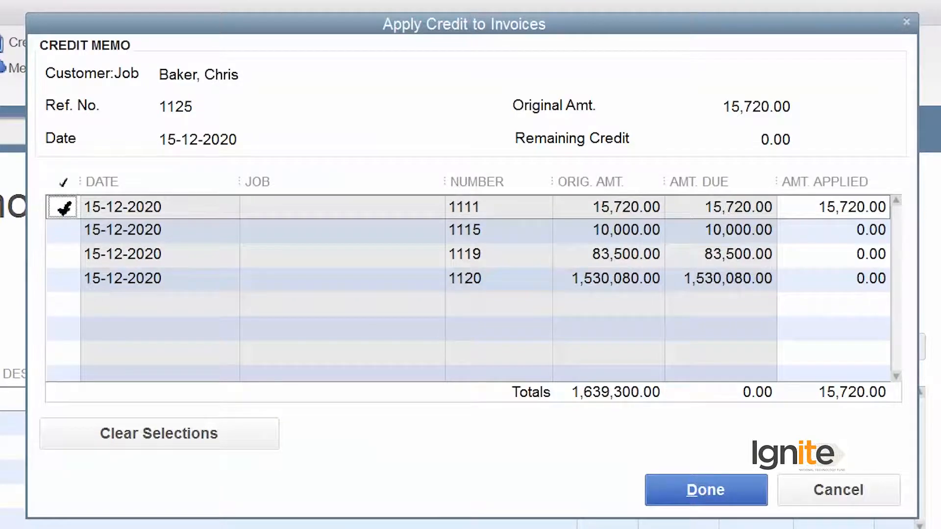
left_click(63, 208)
left_click(68, 277)
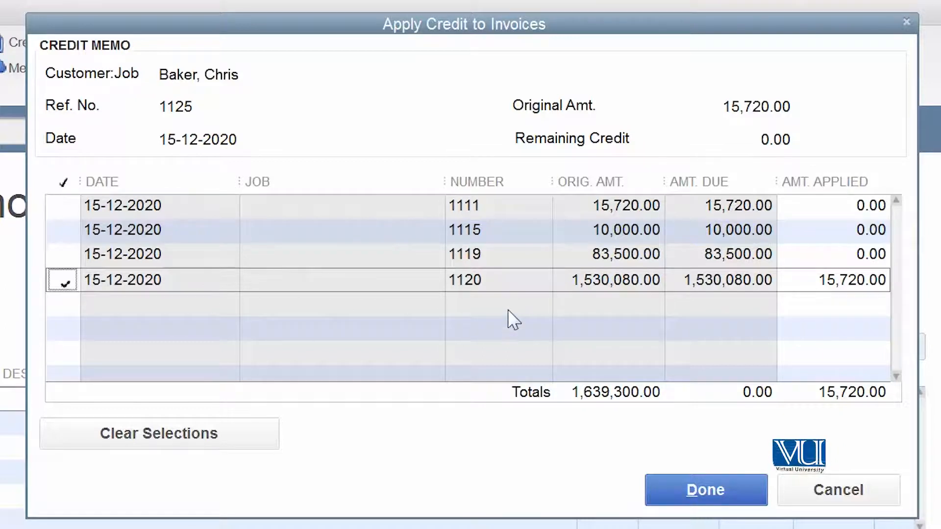
left_click(688, 490)
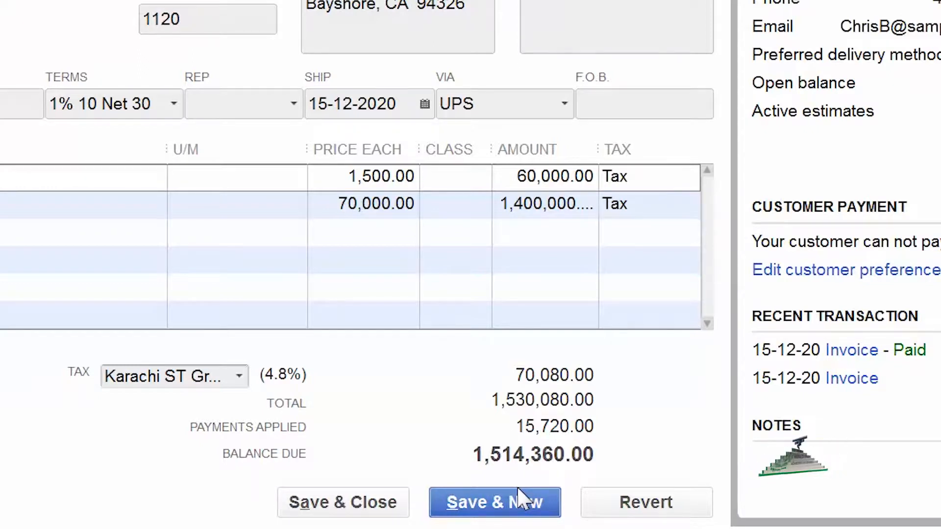
left_click(334, 510)
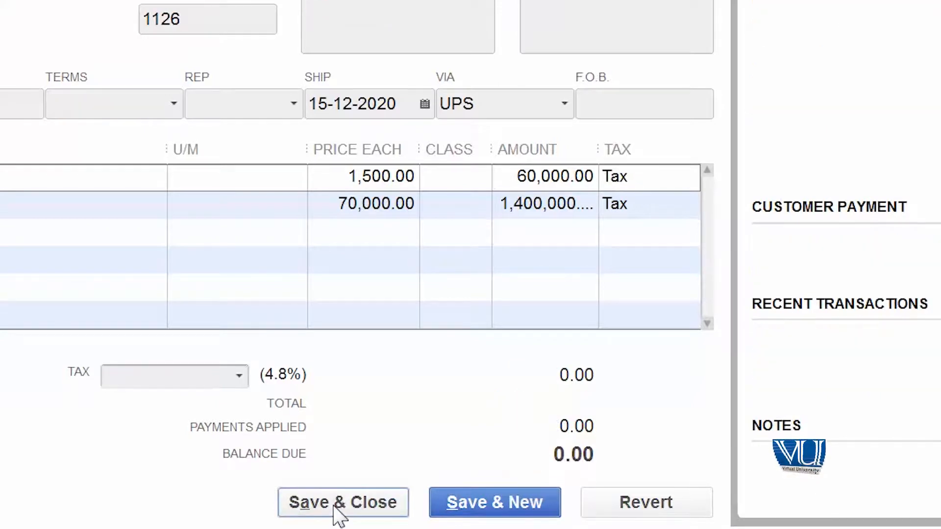